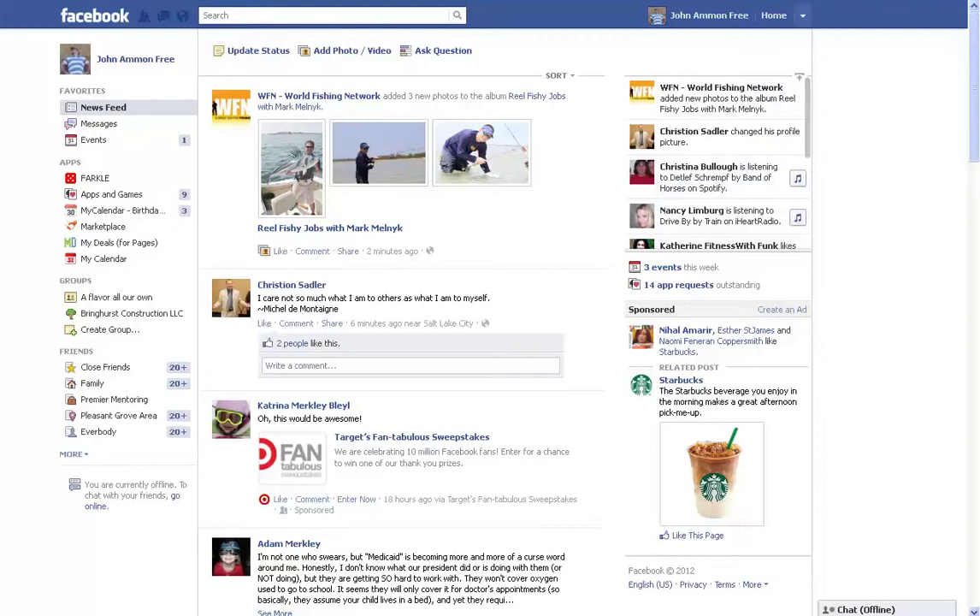
# Open the Facebook account menu to see which pages you can use Facebook as
pyautogui.click(802, 16)
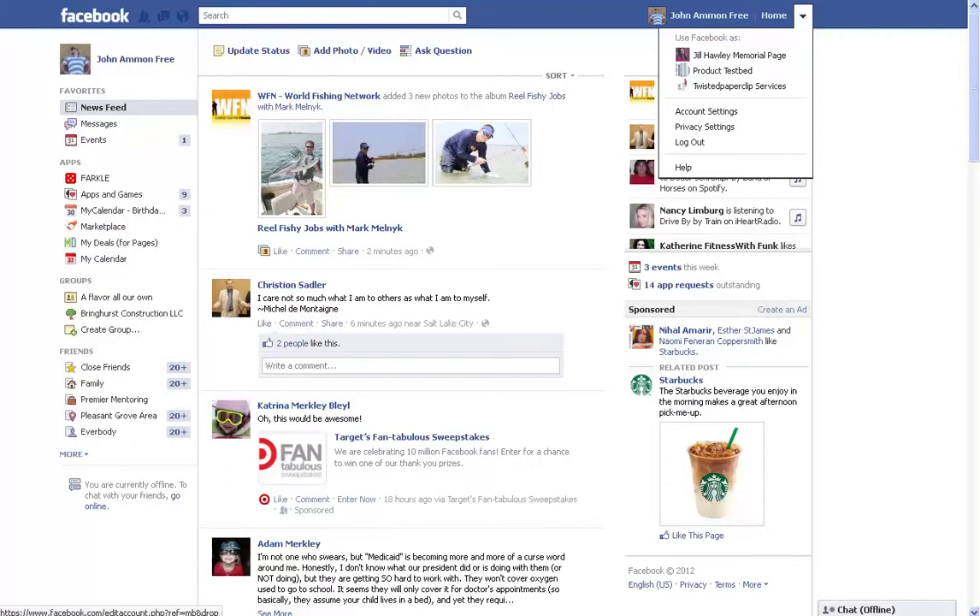
# Switch to the Twistedpaperclip Services page and expand its app tiles to reveal Events and Welcome
pyautogui.click(739, 86)
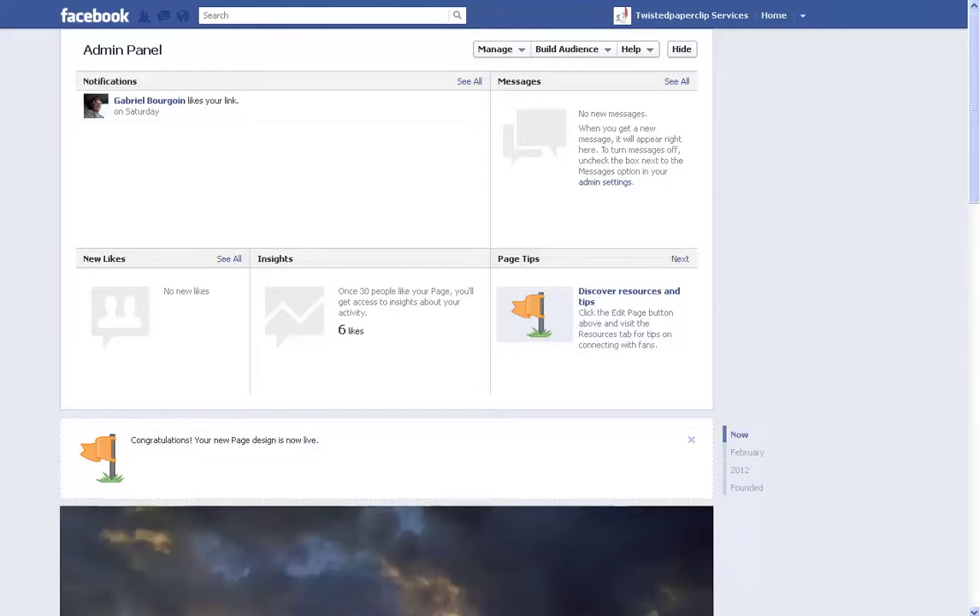
pyautogui.scroll(-5, 629, 300)
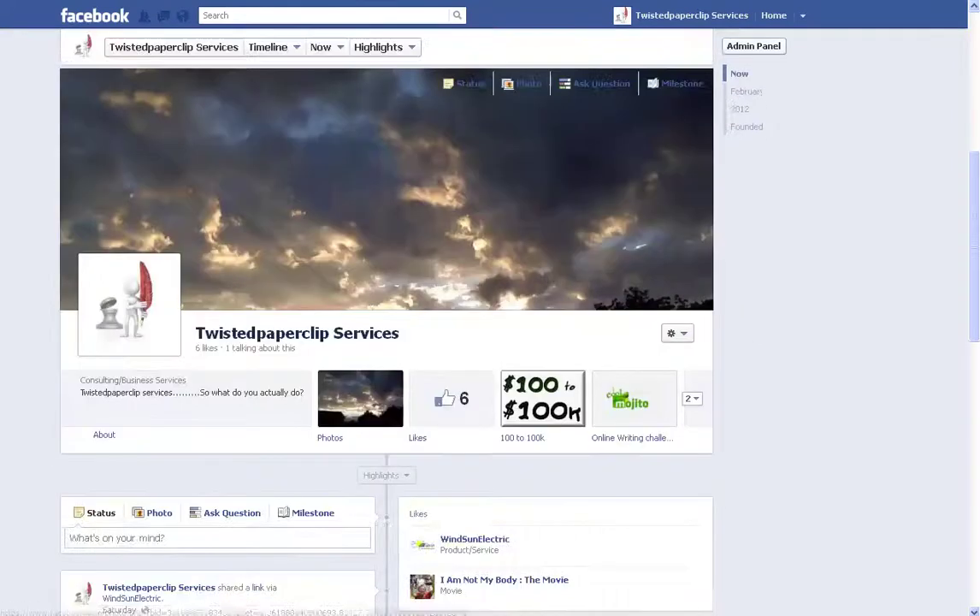
pyautogui.scroll(-3, 385, 343)
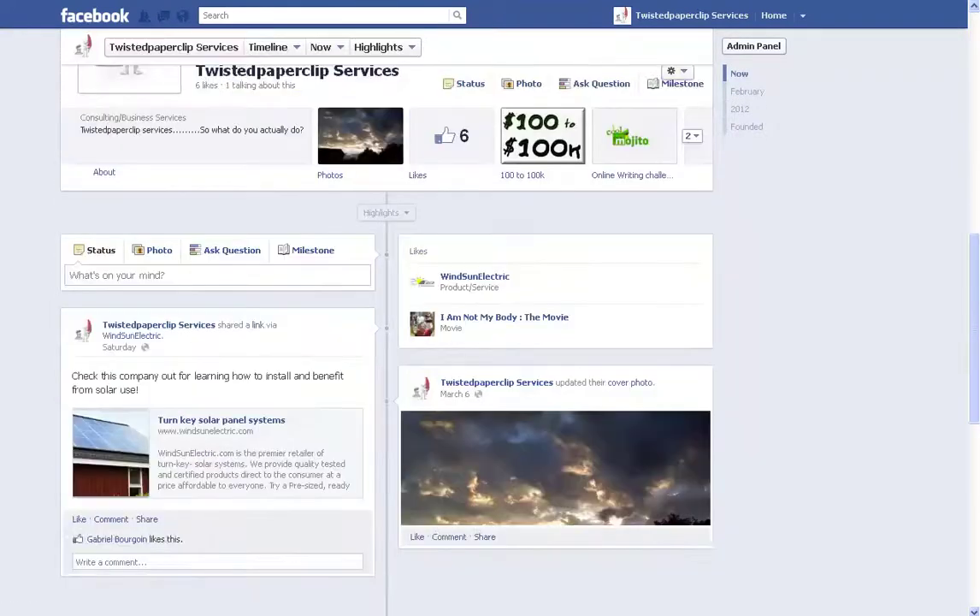
pyautogui.scroll(2, 692, 310)
pyautogui.click(692, 311)
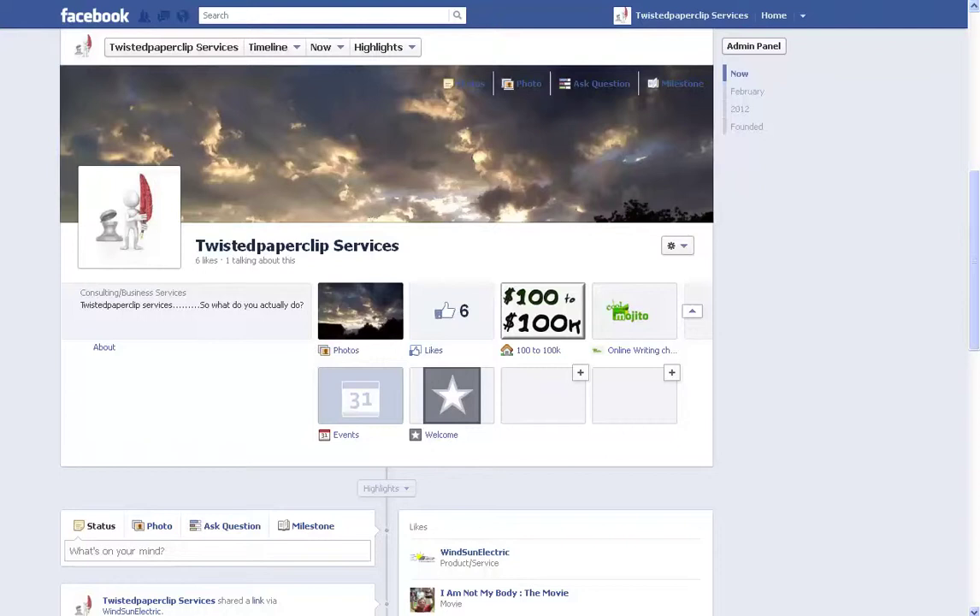
# Open the page's 100 to 100k tab and look through its Pagemodo content
pyautogui.click(543, 310)
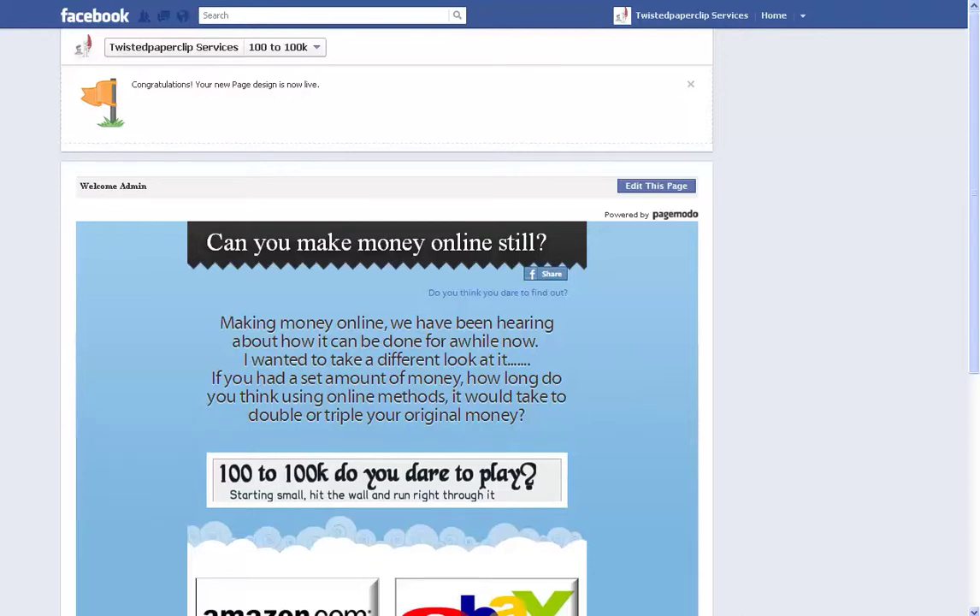
pyautogui.scroll(-3, 387, 343)
pyautogui.scroll(-4, 387, 343)
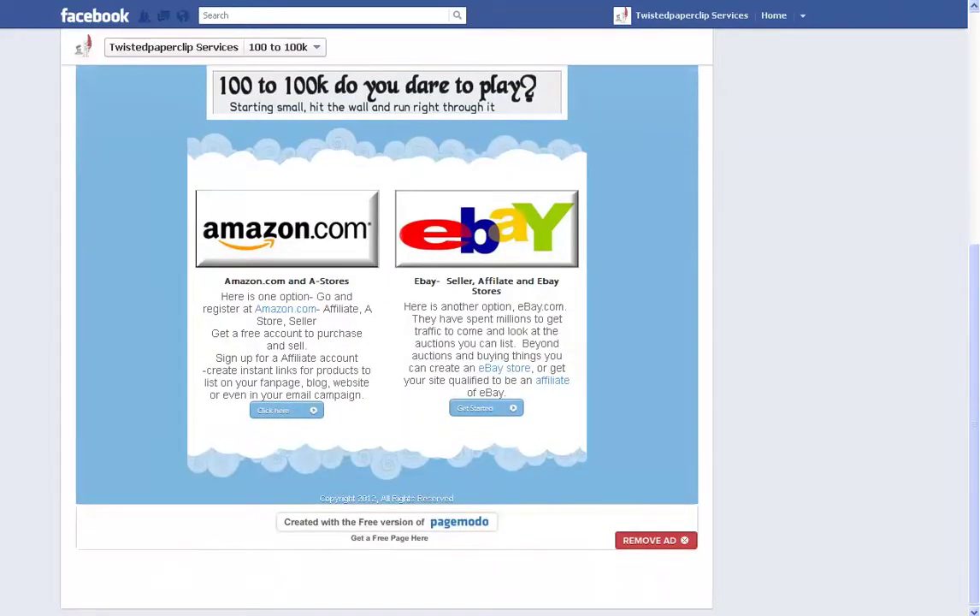
pyautogui.scroll(4, 386, 342)
pyautogui.scroll(1, 387, 342)
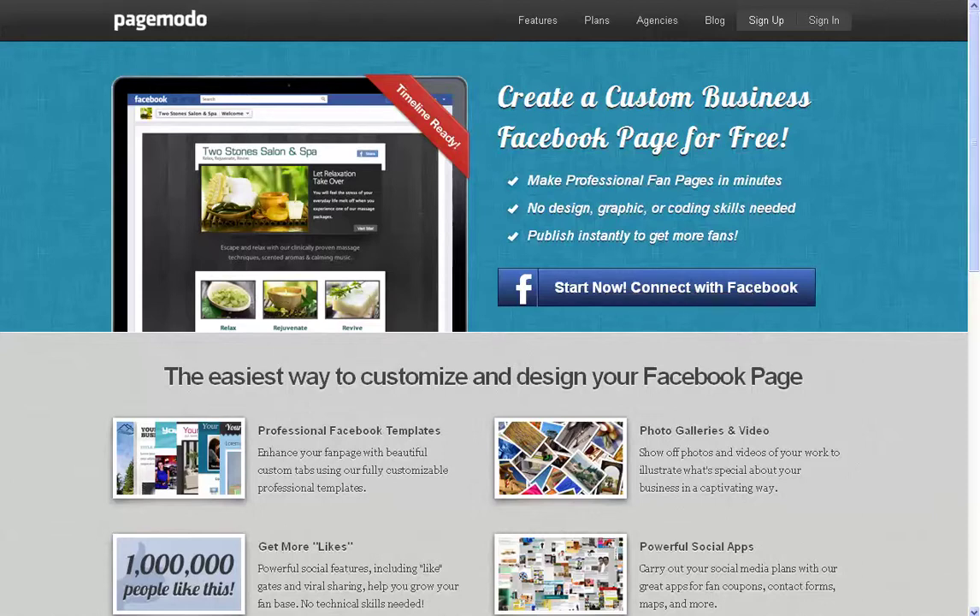
# Bring up the sign-in options on the Pagemodo homepage
pyautogui.click(823, 19)
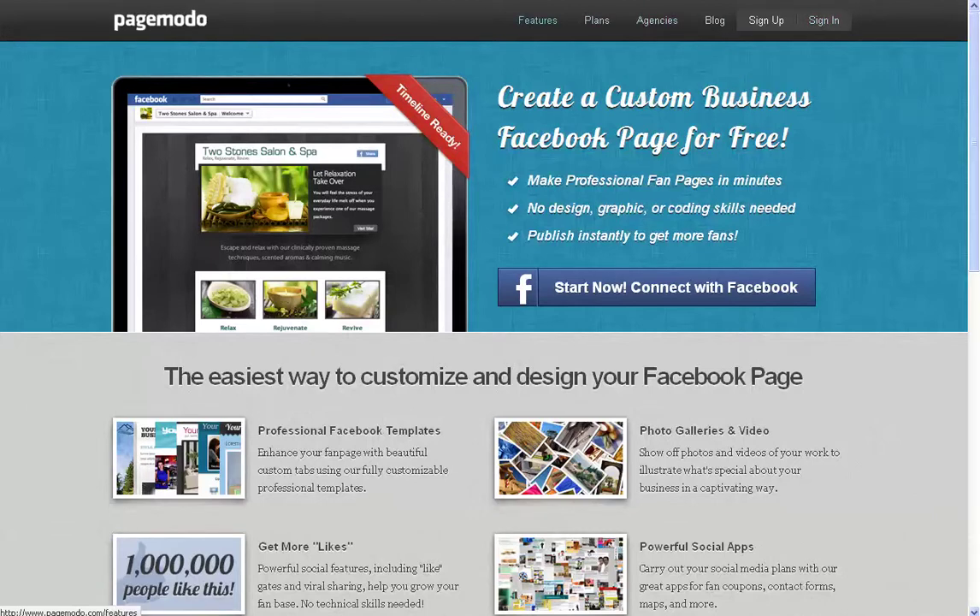
# Review Pagemodo's Free, Basic, Pro and Agency pricing plans table
pyautogui.click(597, 20)
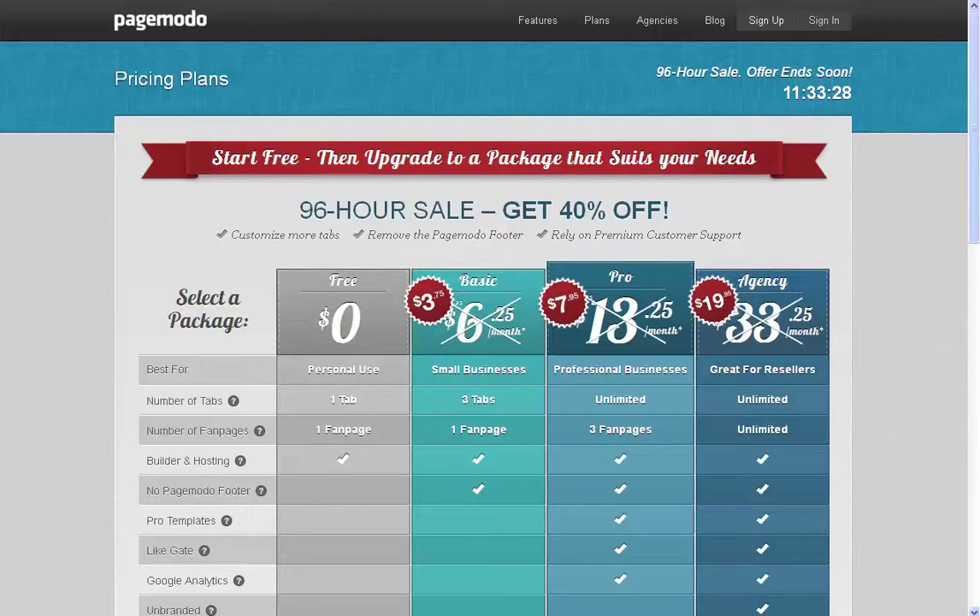
pyautogui.moveTo(233, 400)
pyautogui.scroll(-2, 490, 308)
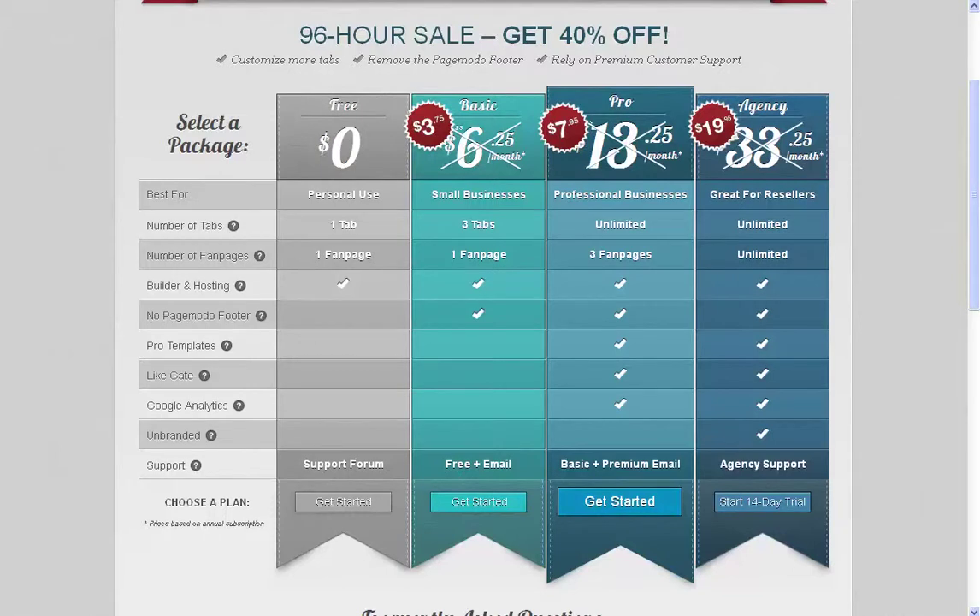
pyautogui.scroll(3, 484, 342)
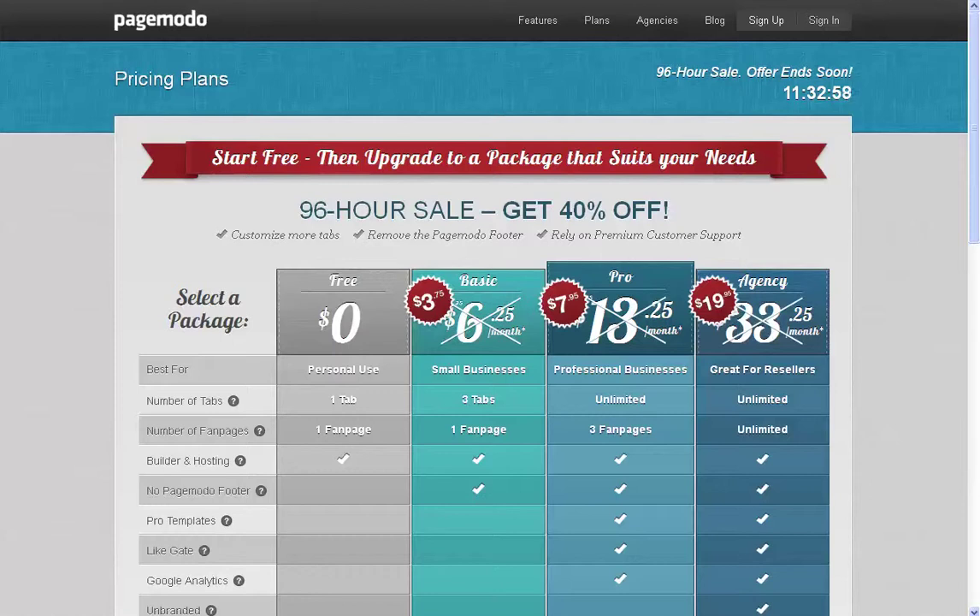
# Connect to Pagemodo with Facebook, continuing as the personal account
pyautogui.moveTo(824, 20)
pyautogui.click(742, 46)
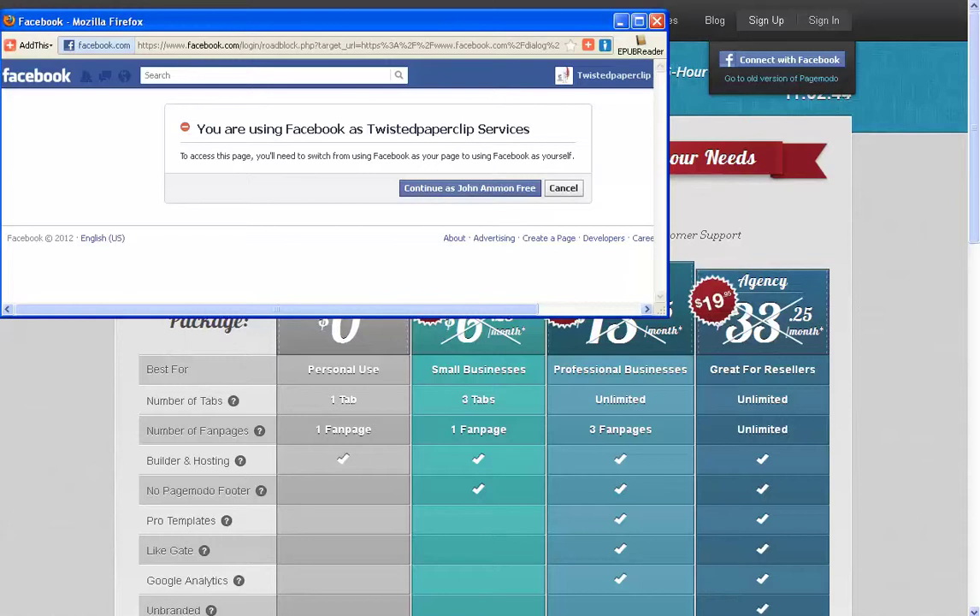
pyautogui.press('Return')
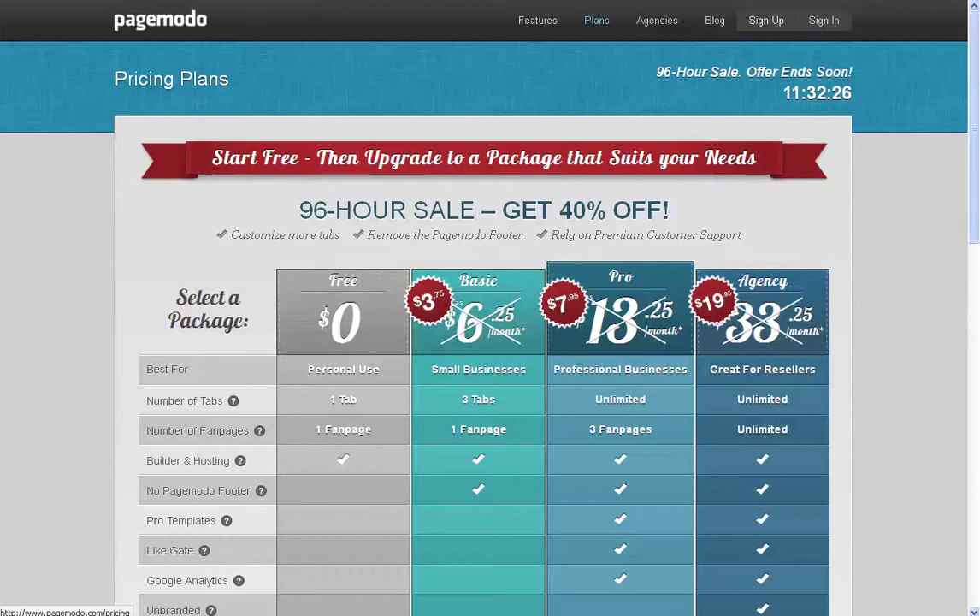
# View Pagemodo's Features overview, then the Twistedpaperclip Services dashboard with its Pagemodo Example tab
pyautogui.click(537, 19)
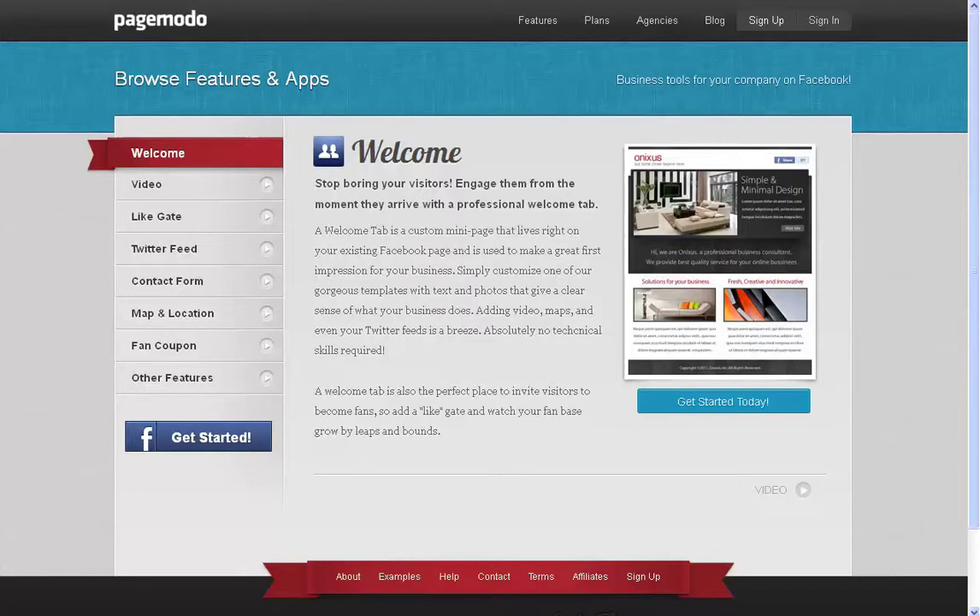
pyautogui.moveTo(823, 20)
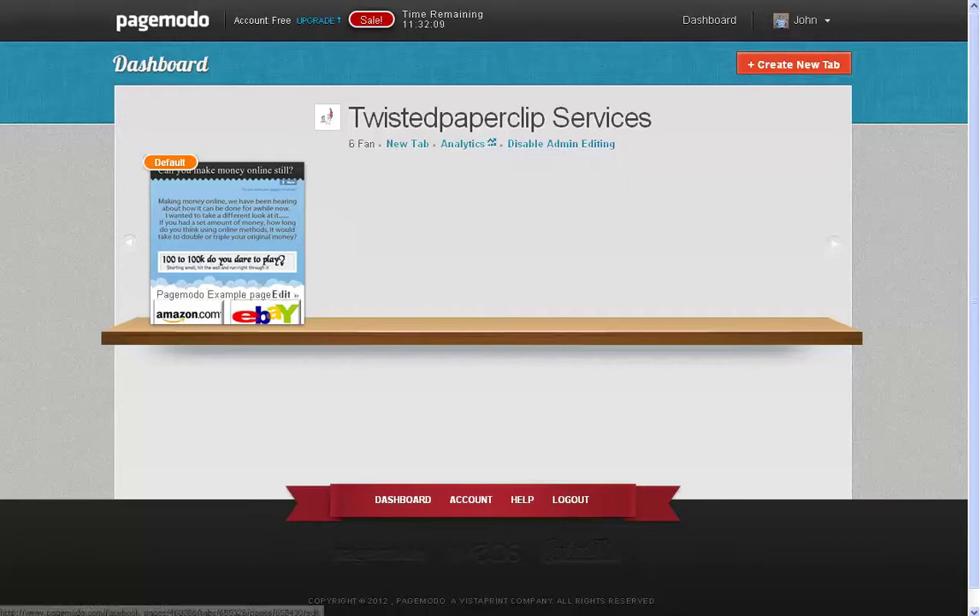
pyautogui.moveTo(226, 257)
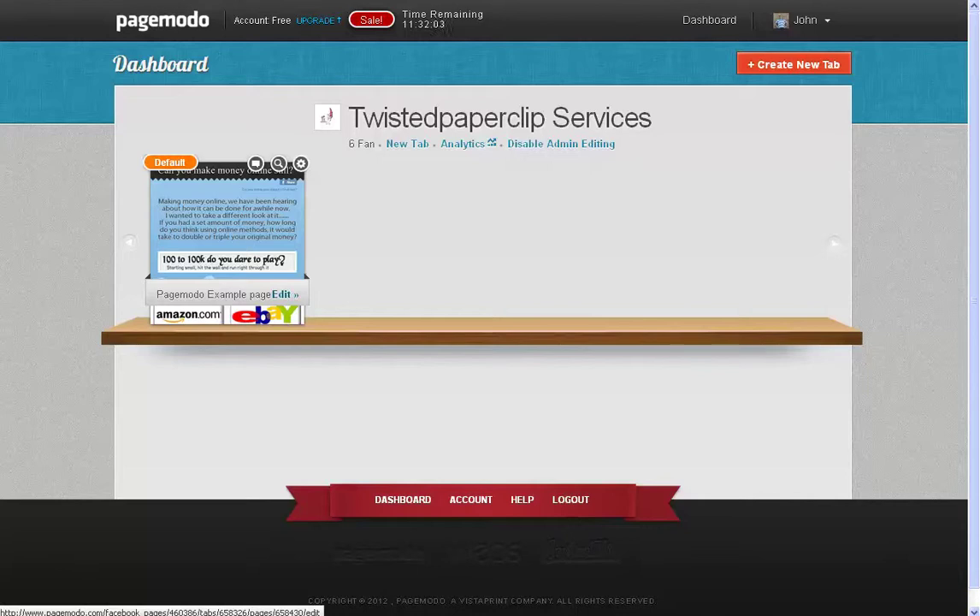
# Open the Pagemodo Example tab in Edit Content and scroll to its Amazon and eBay sections
pyautogui.click(283, 294)
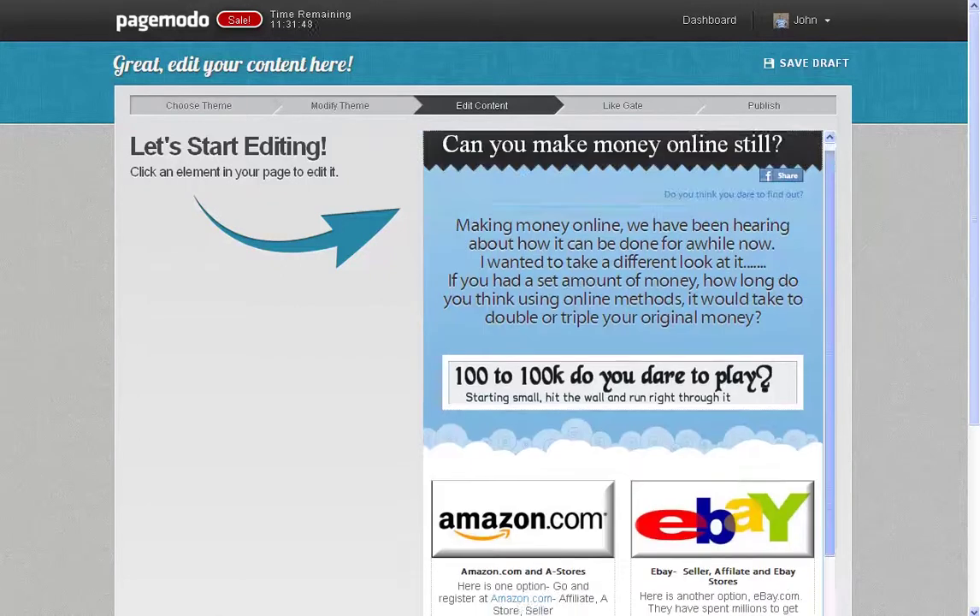
pyautogui.scroll(-3, 490, 308)
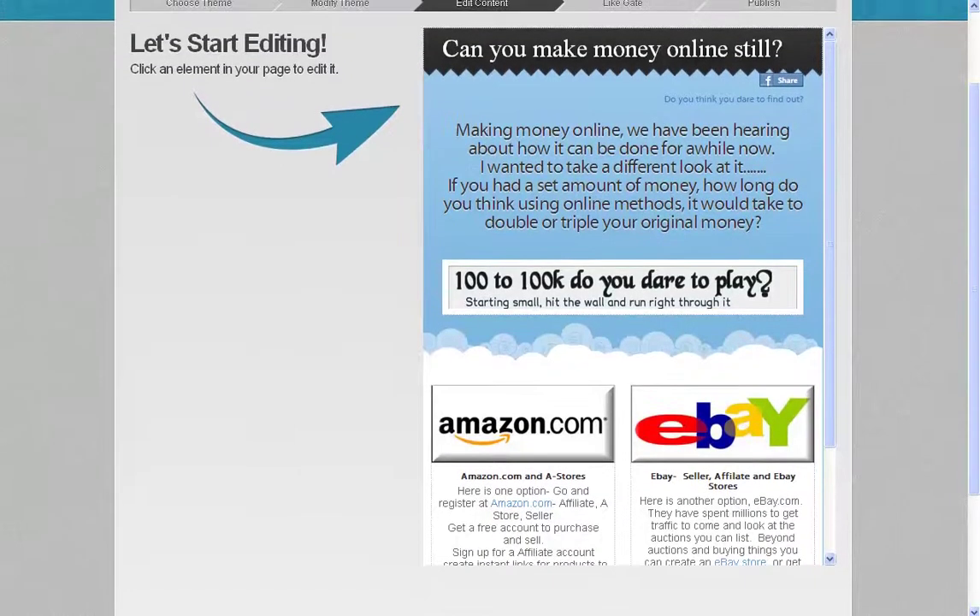
pyautogui.scroll(-3, 622, 291)
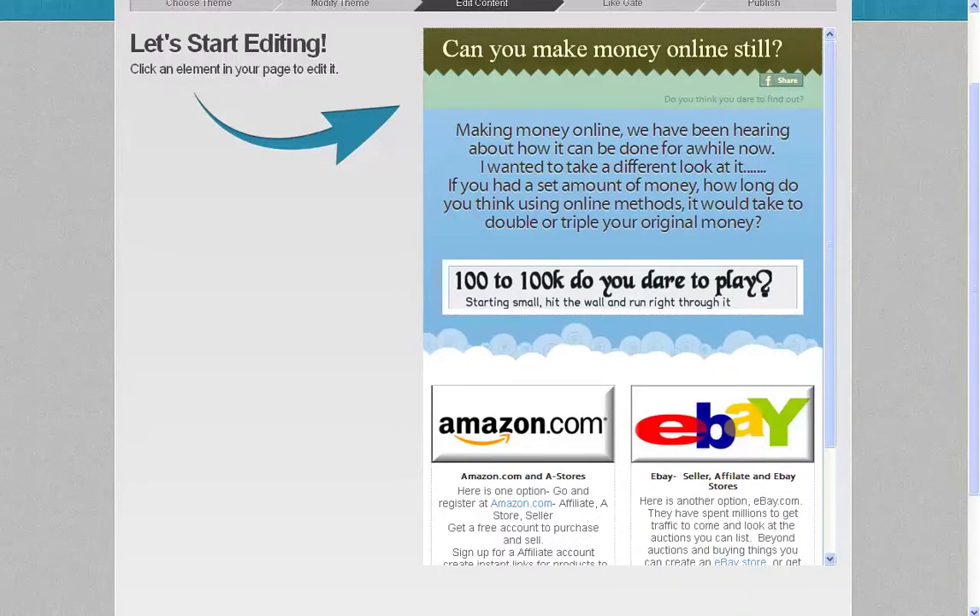
# Give the Large Banner the 'Making money online' title and the '100 to 100k' banner image
pyautogui.click(623, 66)
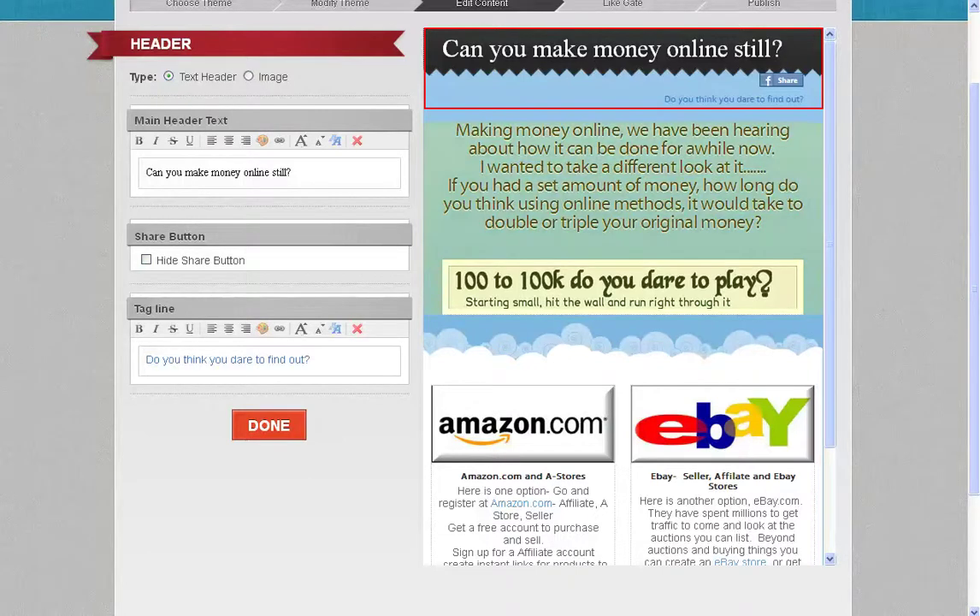
pyautogui.click(623, 180)
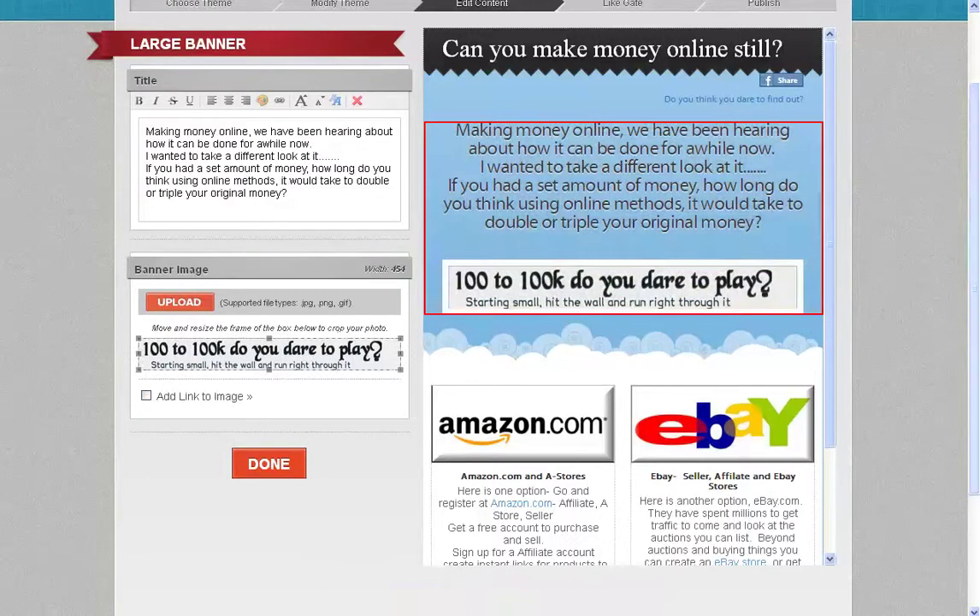
pyautogui.scroll(-1, 490, 257)
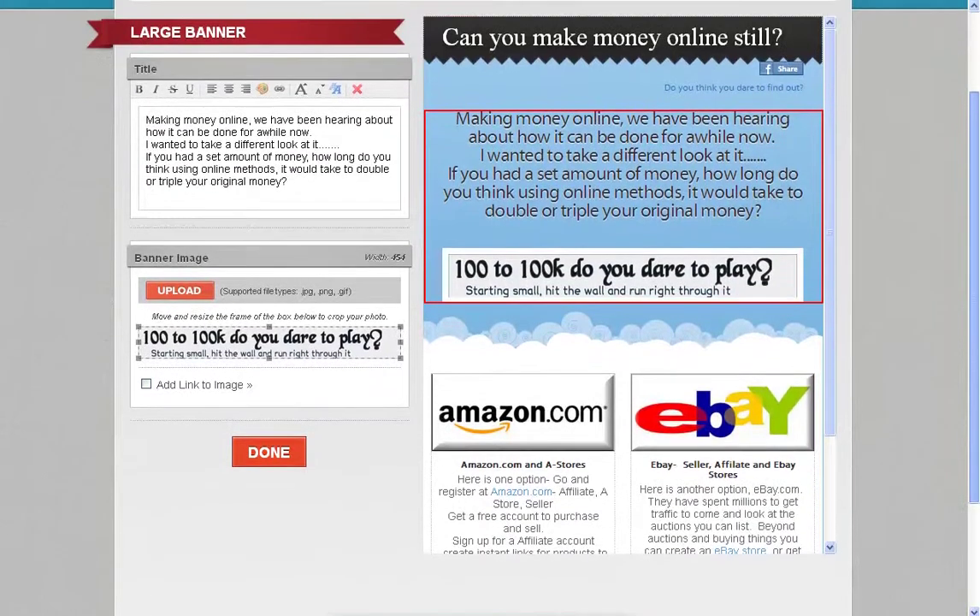
pyautogui.scroll(-3, 622, 287)
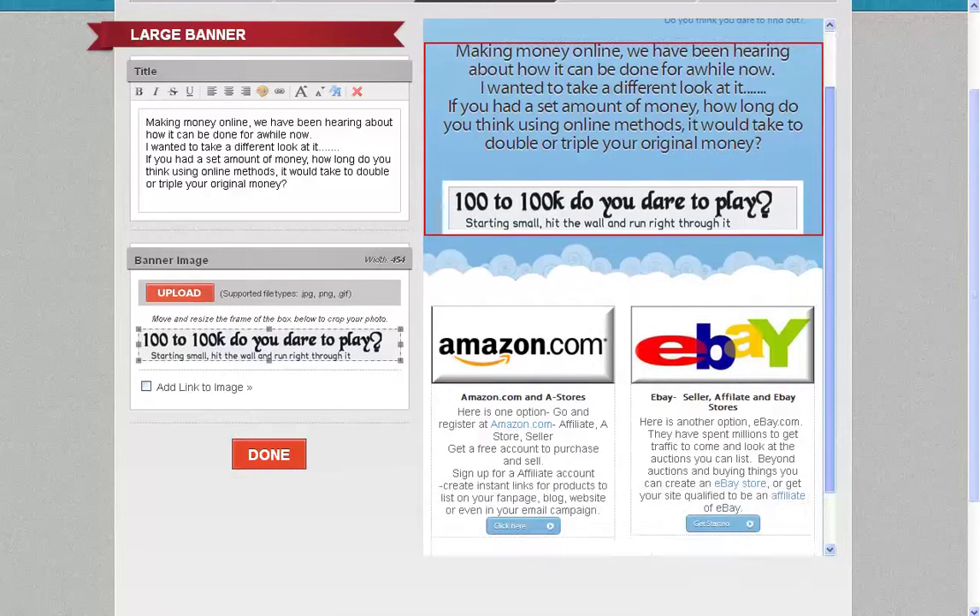
# Check the Amazon block's link settings, then open the eBay block's paragraph and Get Started button
pyautogui.click(523, 394)
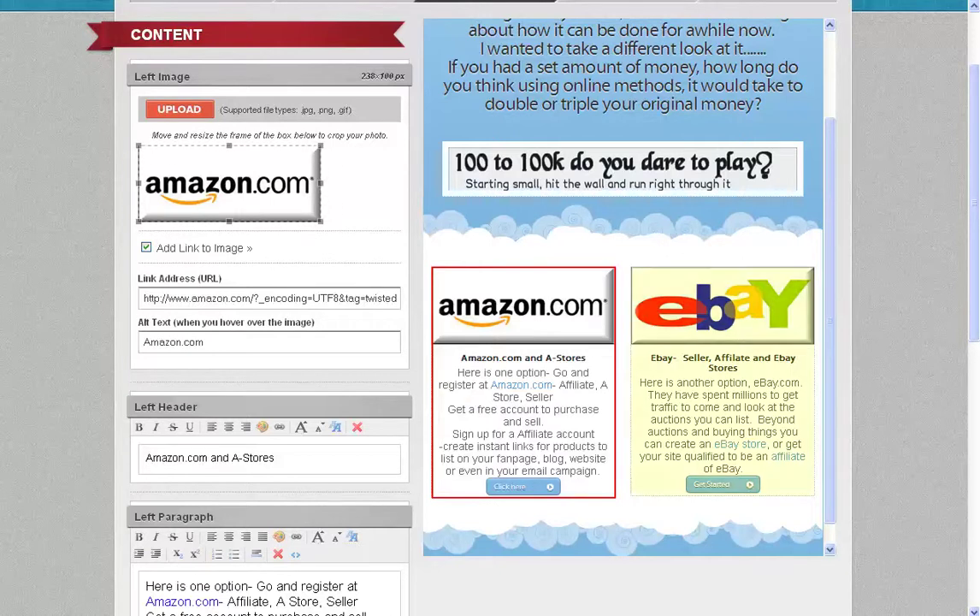
pyautogui.click(722, 376)
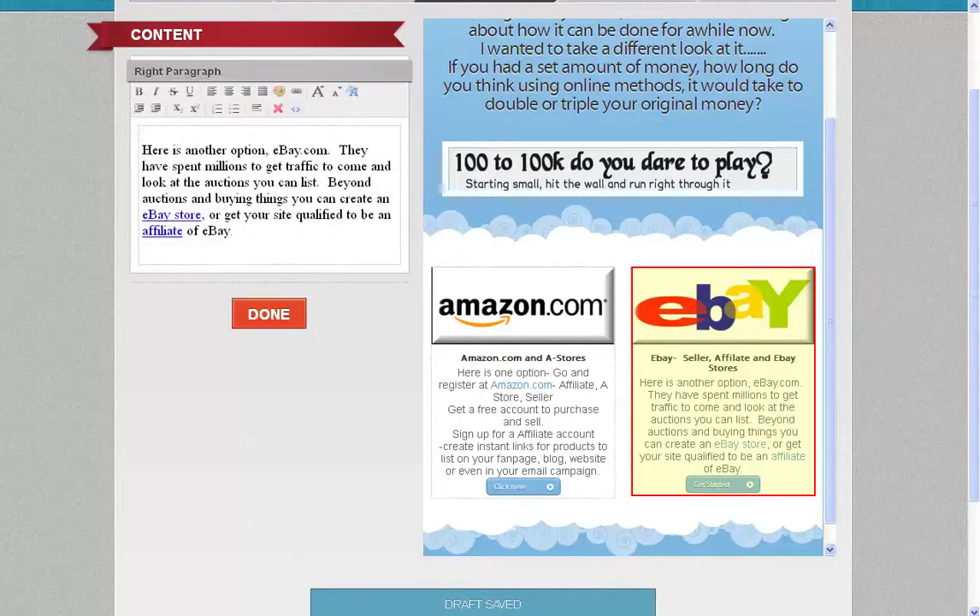
pyautogui.scroll(-5, 483, 342)
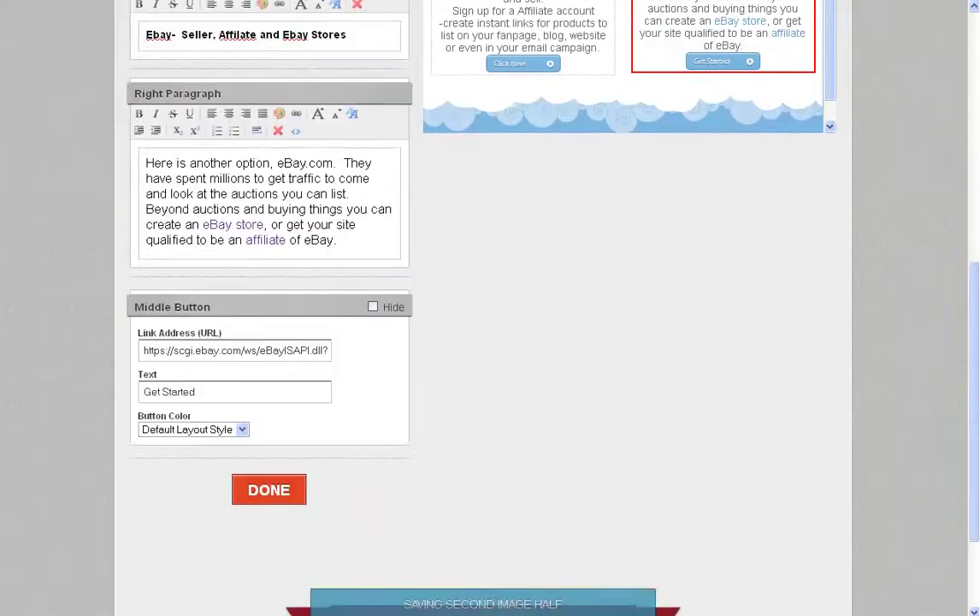
# Save the eBay section edits, finish content editing, and keep Like Gate off
pyautogui.click(268, 490)
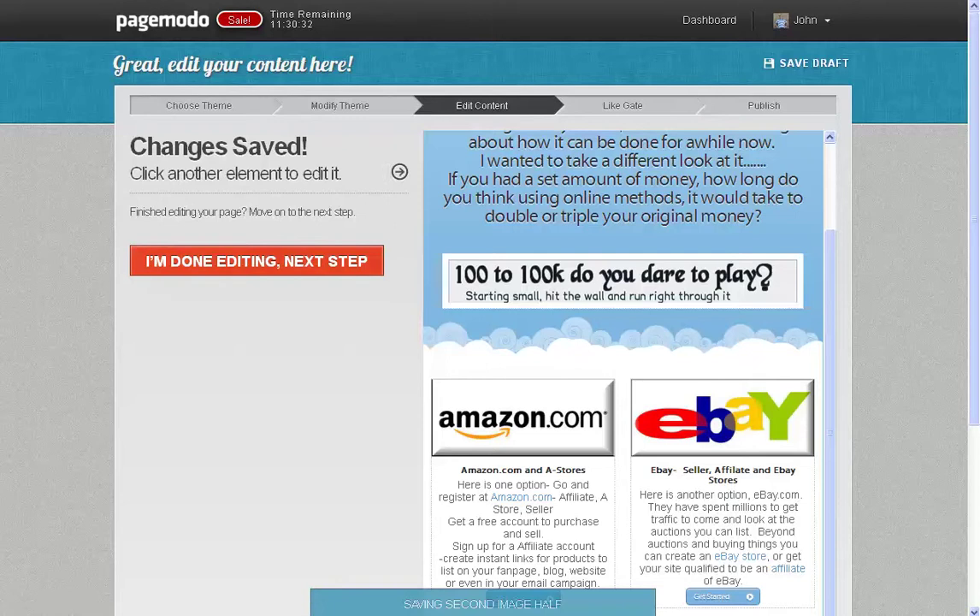
pyautogui.click(256, 261)
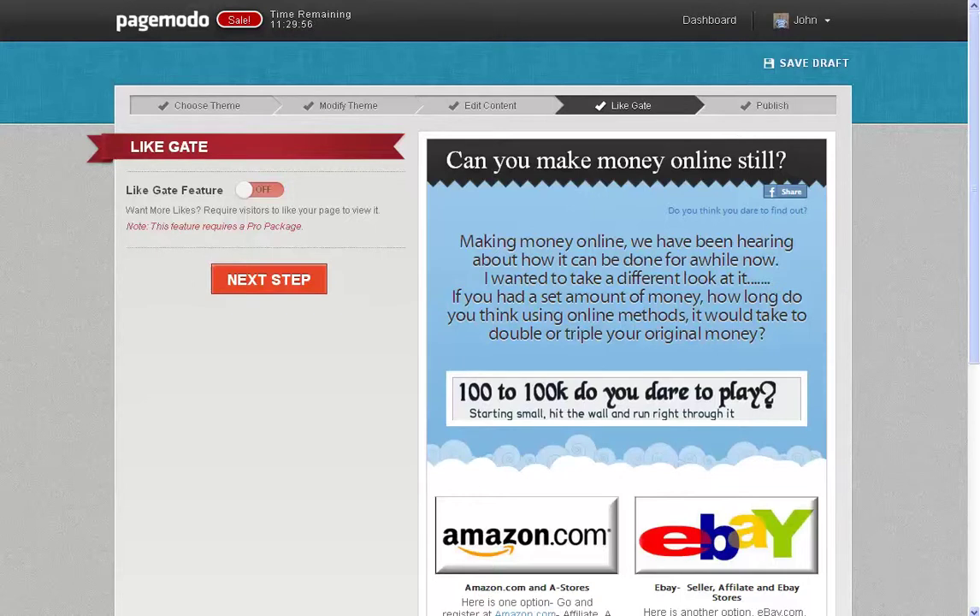
pyautogui.scroll(-3, 490, 342)
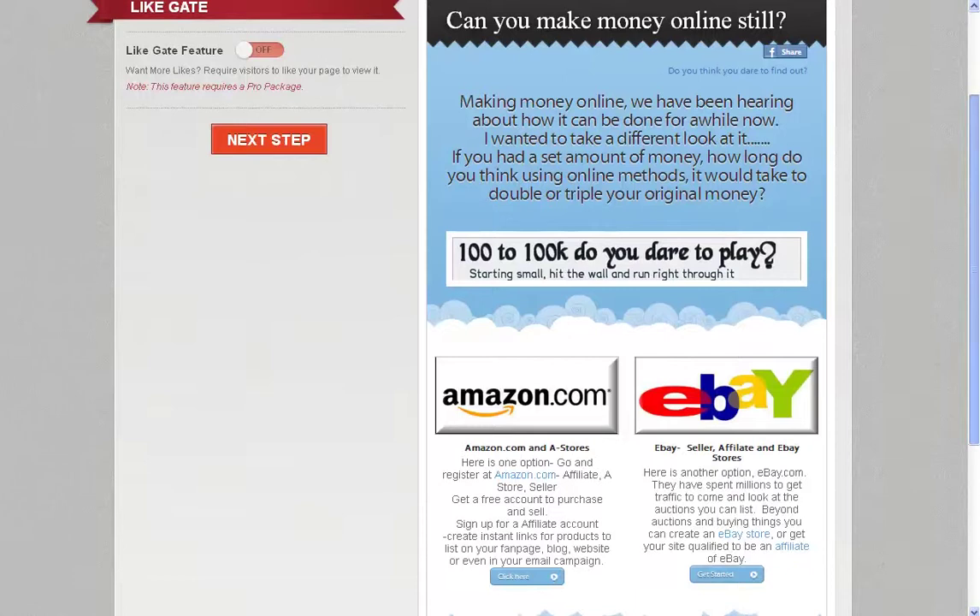
pyautogui.scroll(2, 491, 307)
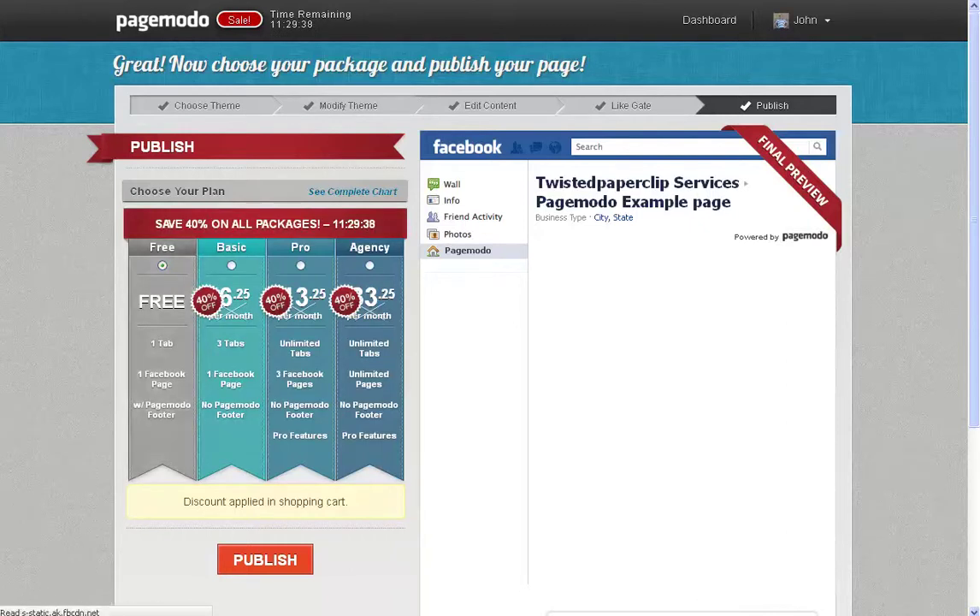
# Scroll through the Publish page comparing the Free, Basic, Pro and Agency plans
pyautogui.scroll(-5, 679, 364)
pyautogui.scroll(5, 680, 363)
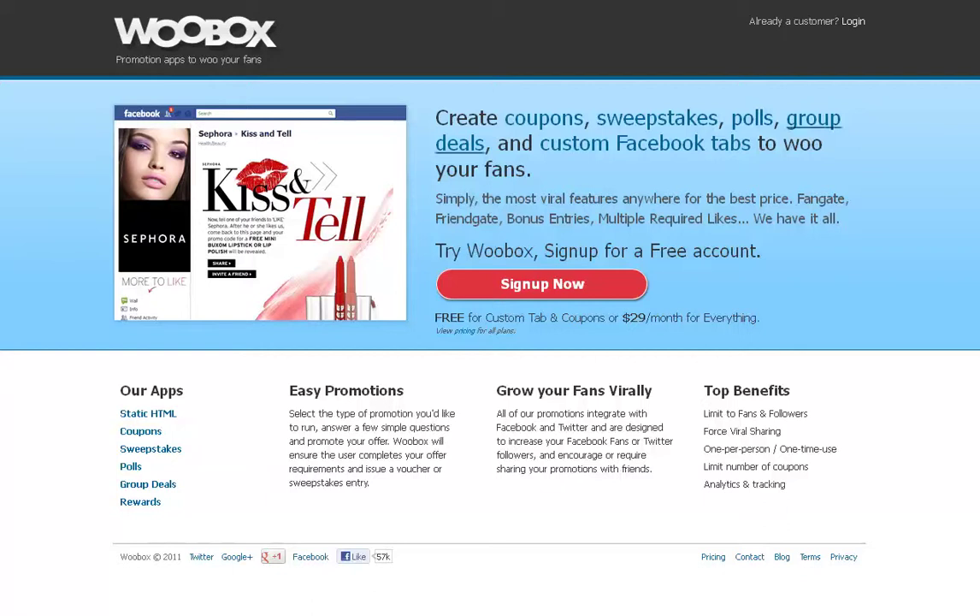
# Log in to Woobox using the Facebook account
pyautogui.click(853, 21)
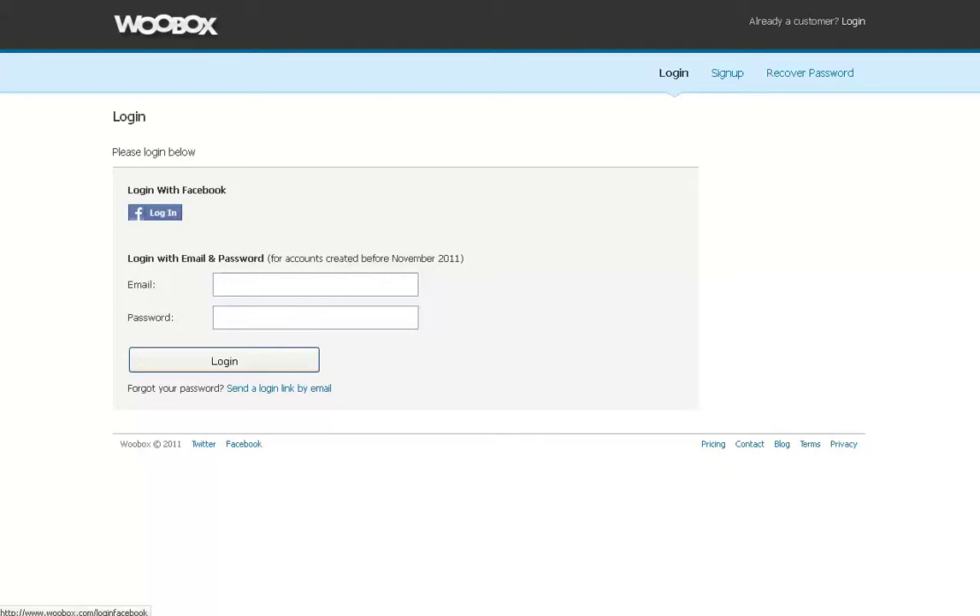
pyautogui.click(155, 212)
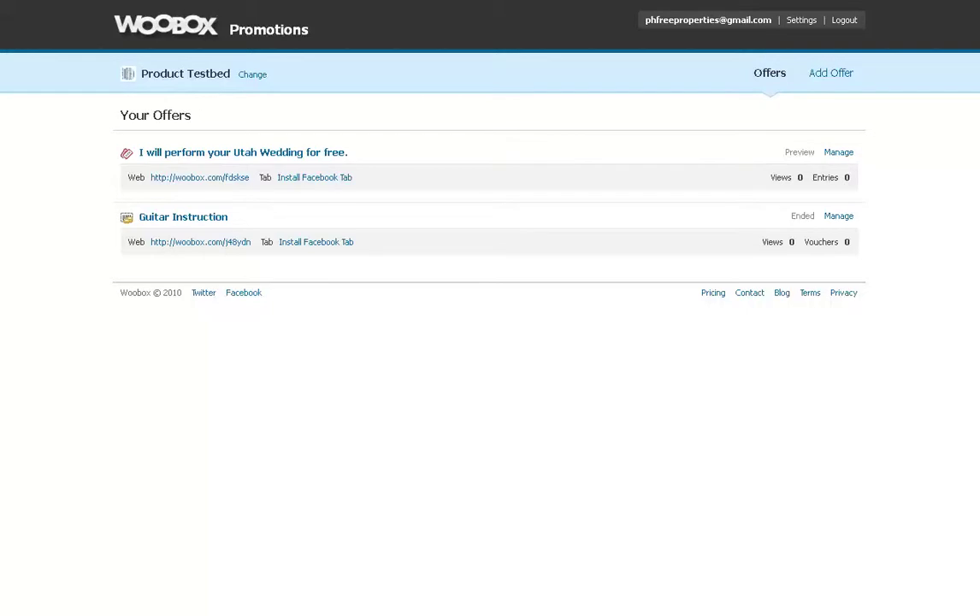
# View the 'I will perform your Utah Wedding for free.' offer, then open Settings
pyautogui.click(243, 153)
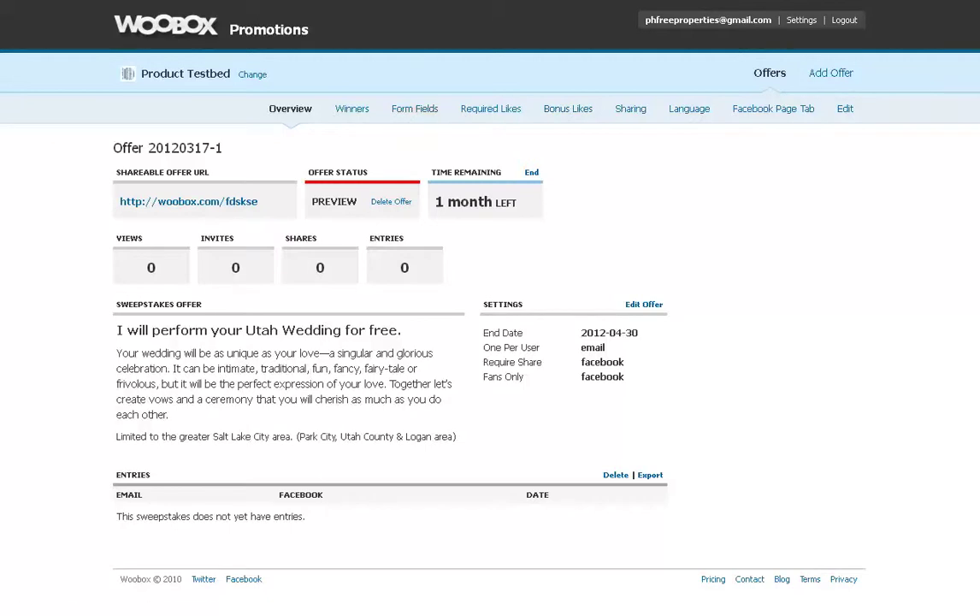
pyautogui.click(802, 19)
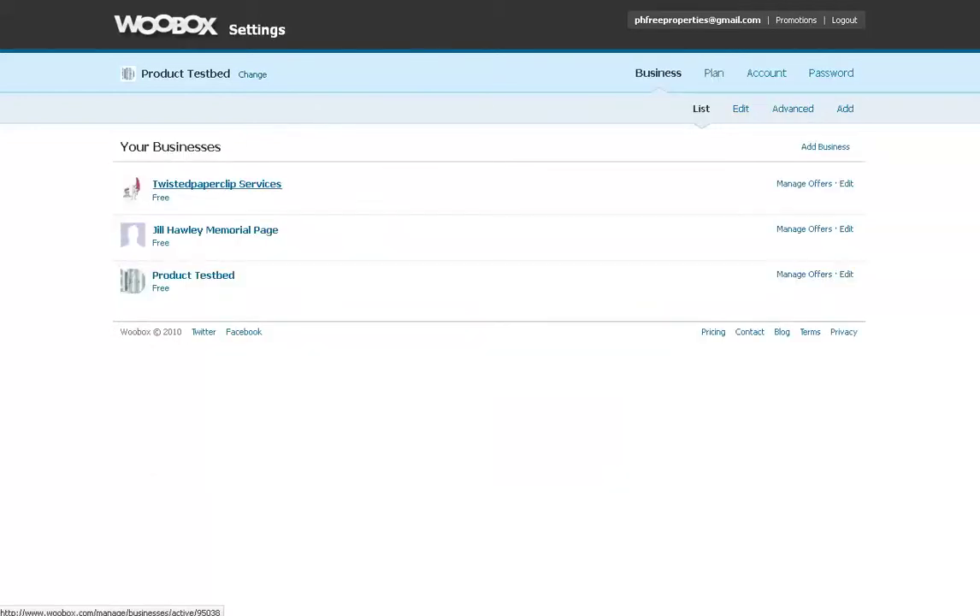
# Select Twistedpaperclip Services and open its Add Offer page
pyautogui.click(216, 184)
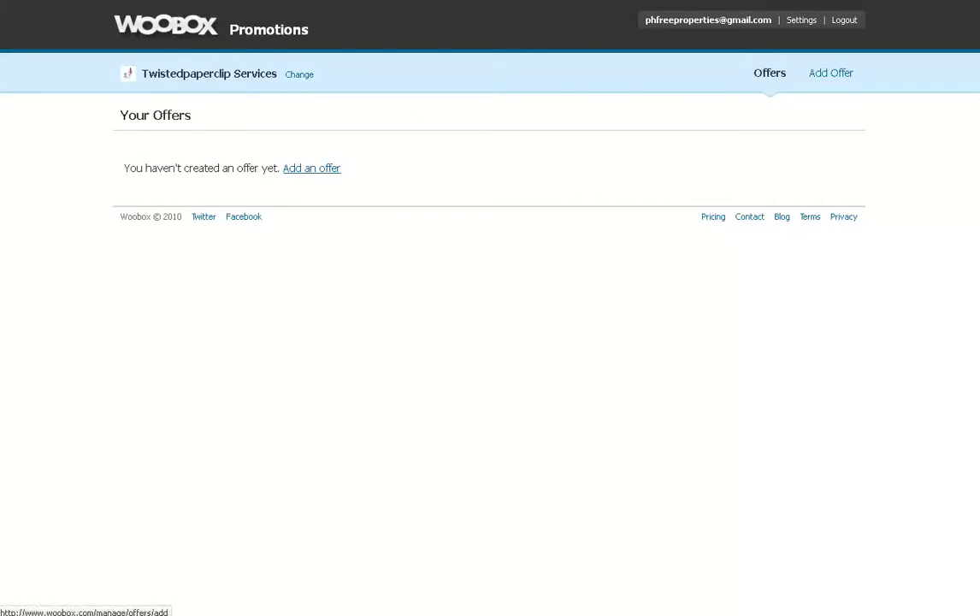
pyautogui.click(311, 167)
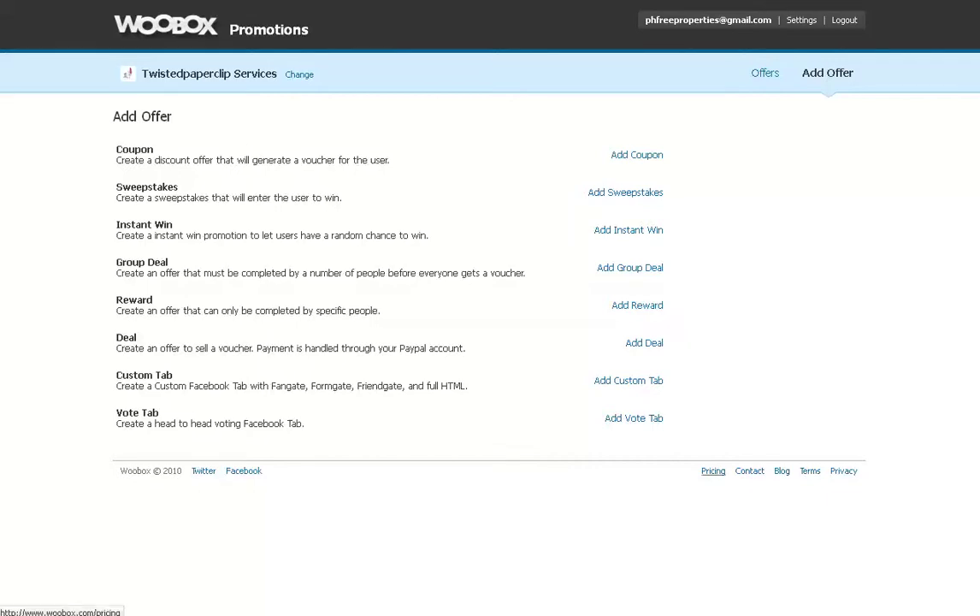
# Open the Pricing page comparing Free, Plus, Pro, Pro100 and Pro250 plans
pyautogui.click(713, 471)
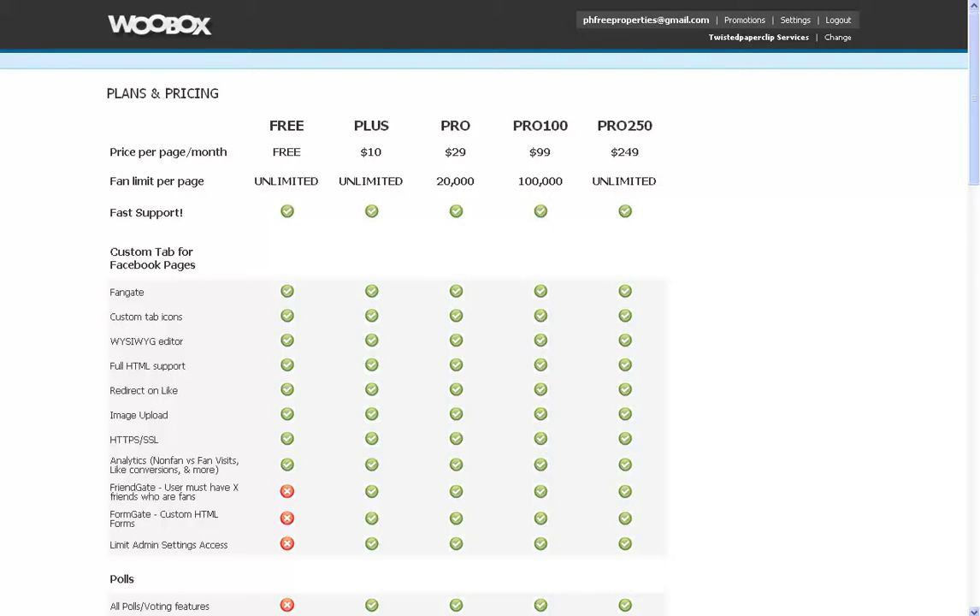
pyautogui.scroll(-4, 490, 342)
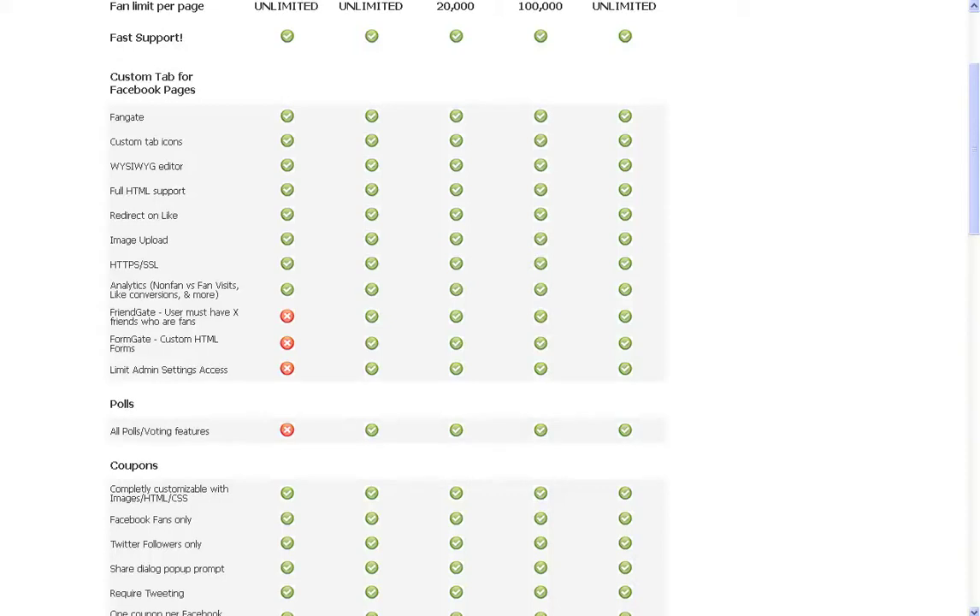
pyautogui.scroll(-2, 385, 308)
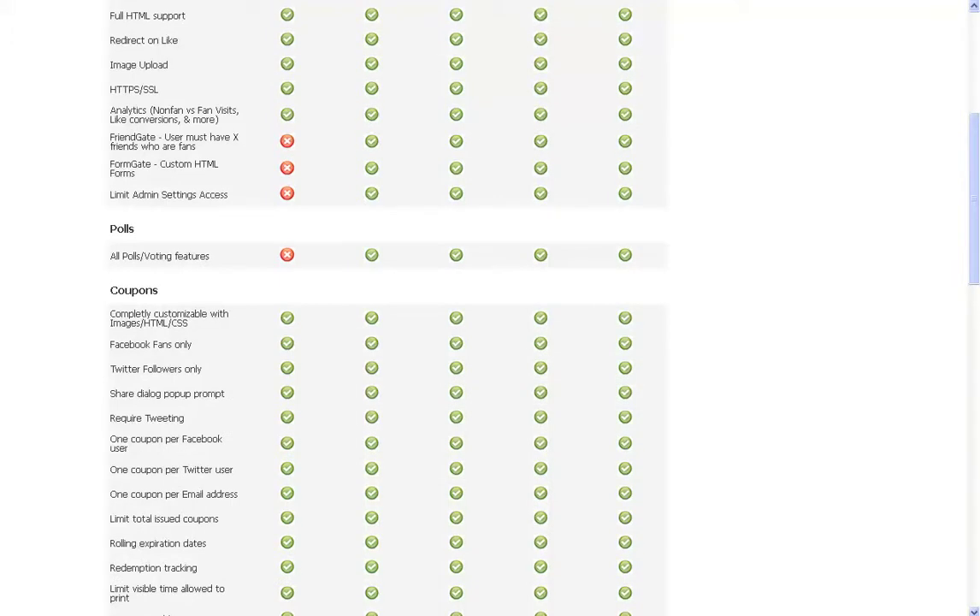
pyautogui.scroll(-1, 385, 307)
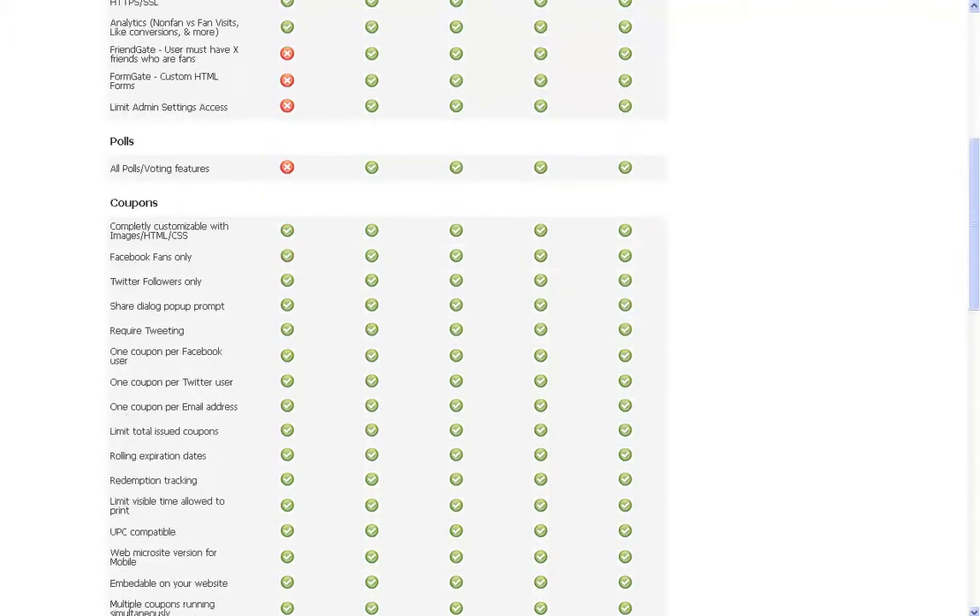
pyautogui.scroll(-3, 385, 308)
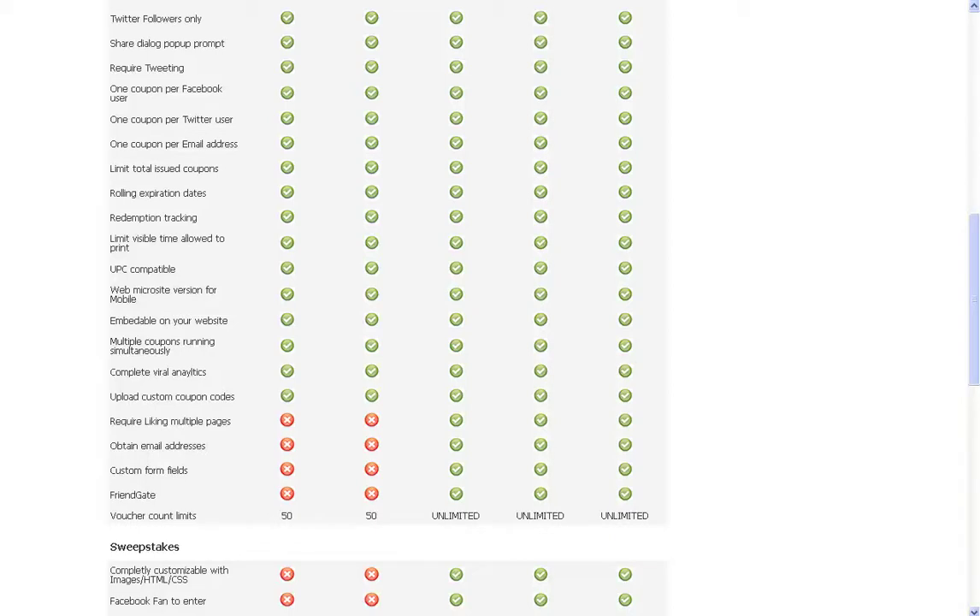
pyautogui.scroll(-5, 384, 308)
pyautogui.scroll(-1, 385, 308)
pyautogui.scroll(-3, 385, 308)
pyautogui.scroll(11, 385, 308)
pyautogui.scroll(-2, 385, 308)
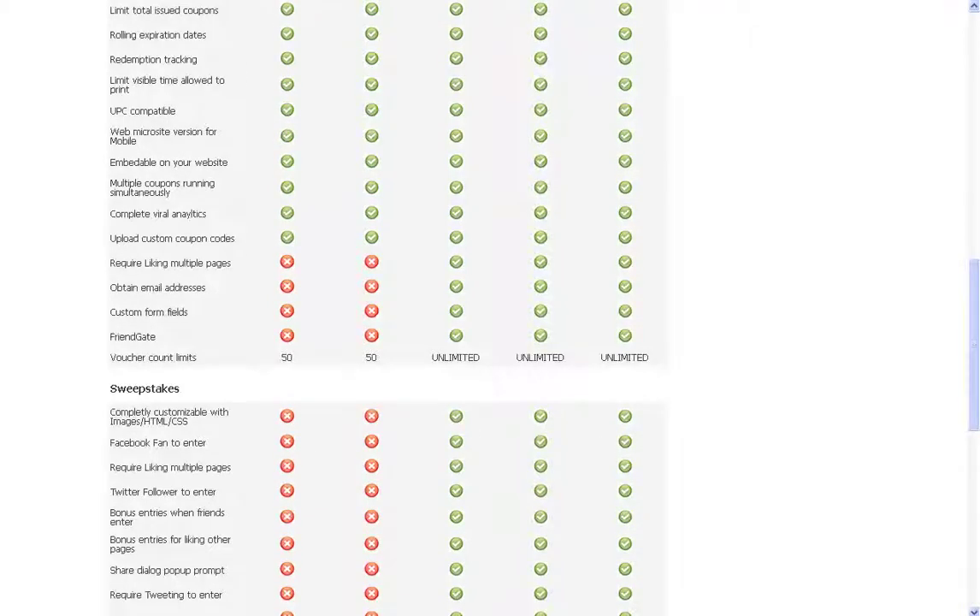
pyautogui.scroll(12, 490, 308)
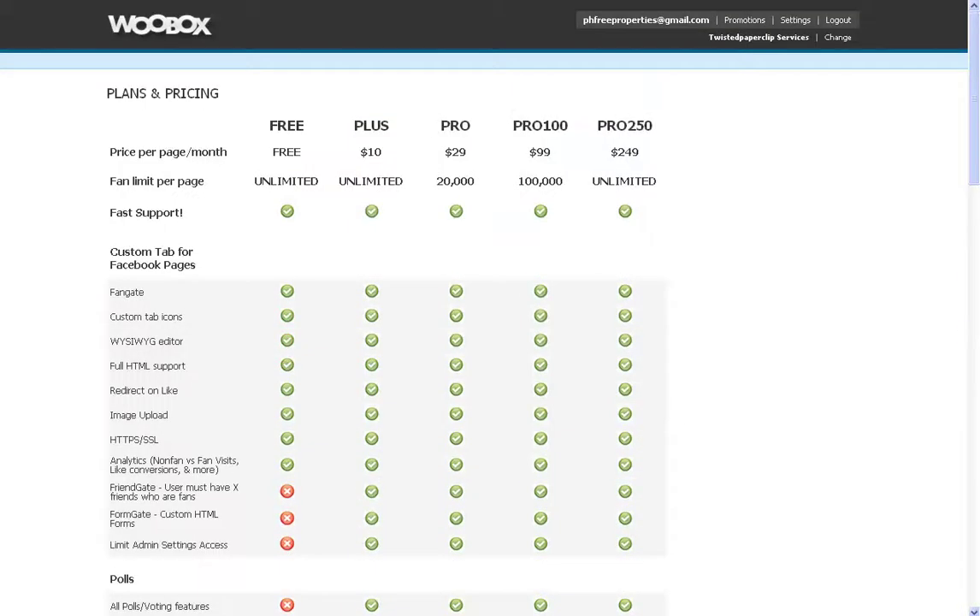